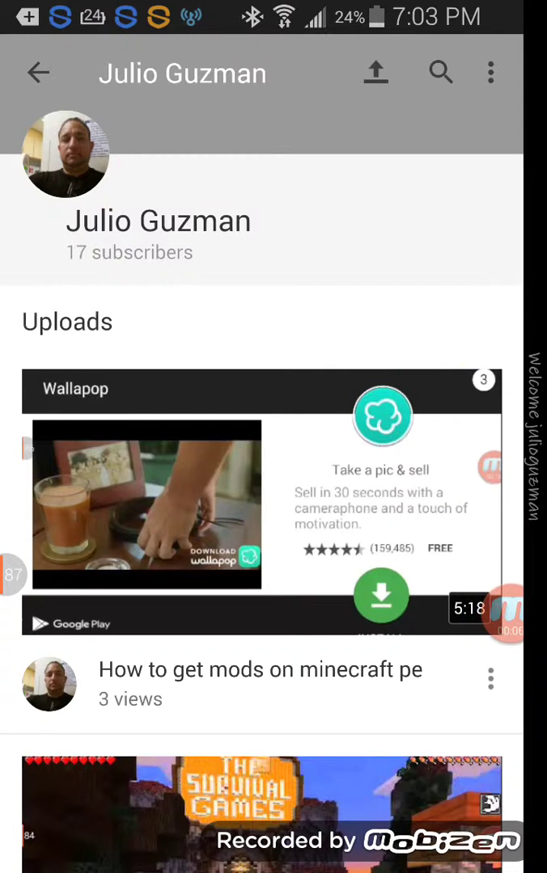
# Exit YouTube's channel page to the phone's home screen with the Home key.
pyautogui.press('Home')
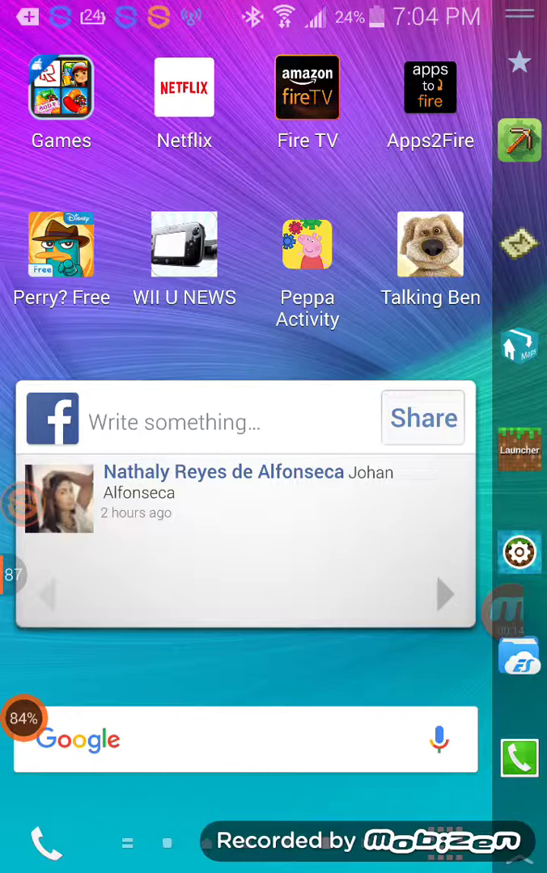
# Page through the app drawer and dismiss an accidental quick-settings overlay.
pyautogui.moveTo(121, 526)
pyautogui.mouseDown()
pyautogui.moveTo(405, 525)
pyautogui.moveTo(81, 526)
pyautogui.mouseUp()
pyautogui.click(445, 841)
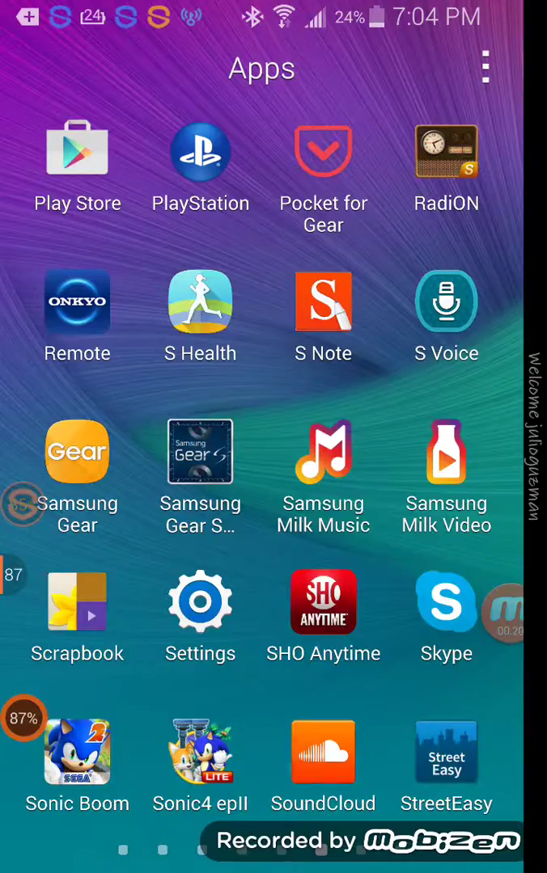
pyautogui.moveTo(445, 485); pyautogui.dragTo(81, 486)
pyautogui.moveTo(444, 485); pyautogui.dragTo(81, 485)
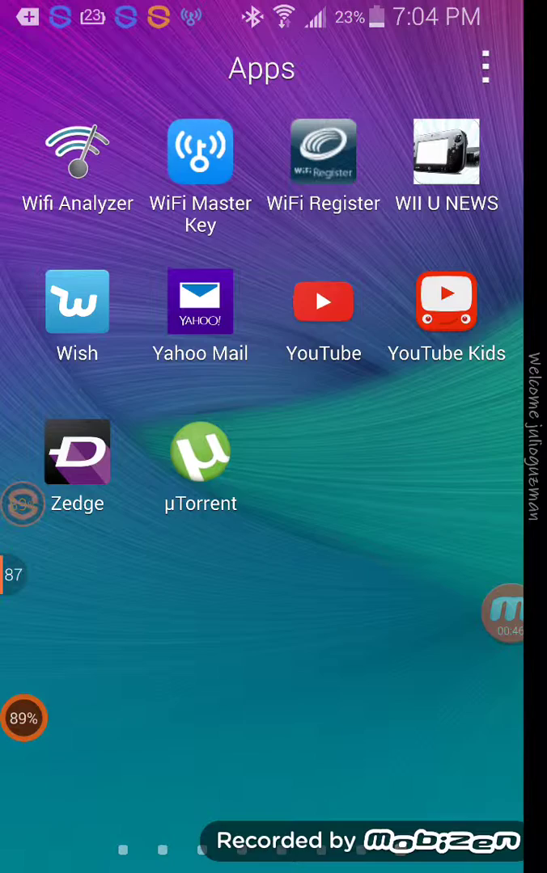
pyautogui.moveTo(445, 485); pyautogui.dragTo(80, 485)
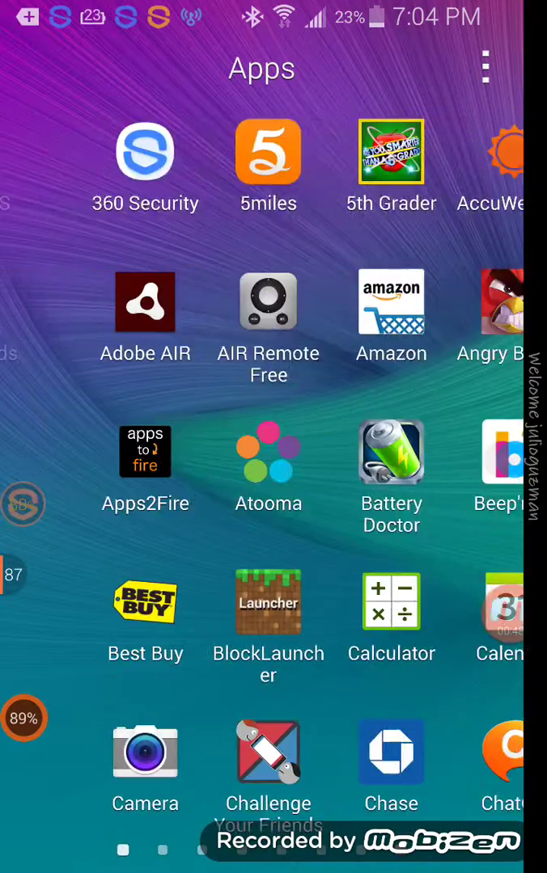
pyautogui.moveTo(444, 485); pyautogui.dragTo(81, 485)
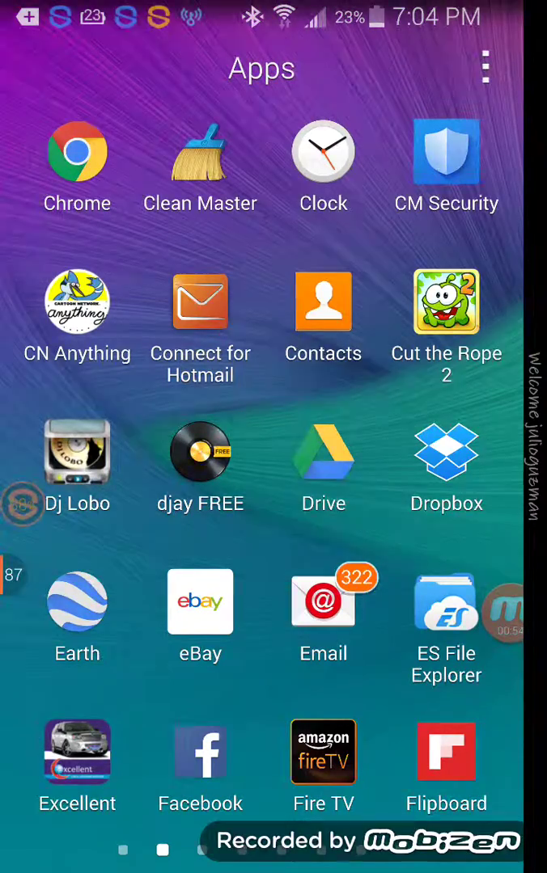
pyautogui.moveTo(517, 857); pyautogui.dragTo(364, 687)
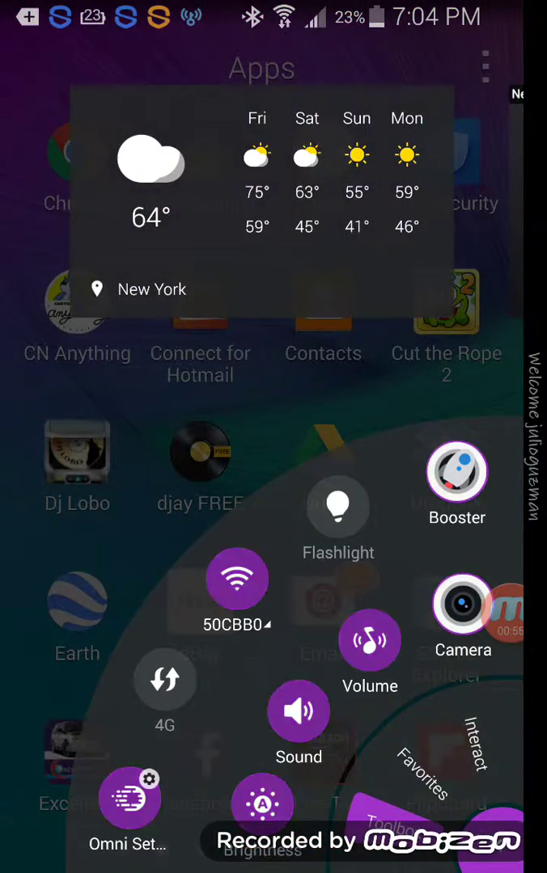
pyautogui.click(242, 324)
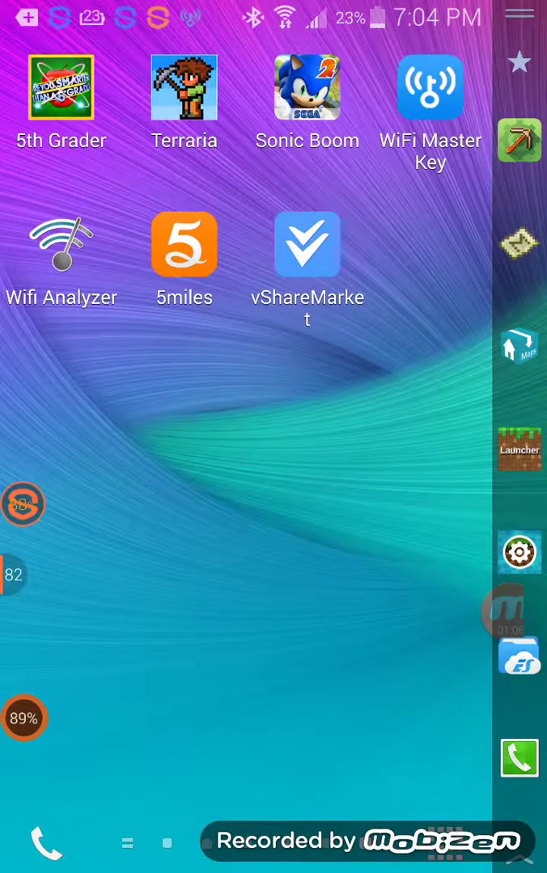
# Reopen the app drawer, go to its last page, and launch YouTube.
pyautogui.click(444, 841)
pyautogui.moveTo(404, 436); pyautogui.dragTo(122, 436)
pyautogui.moveTo(404, 437); pyautogui.dragTo(121, 437)
pyautogui.click(325, 316)
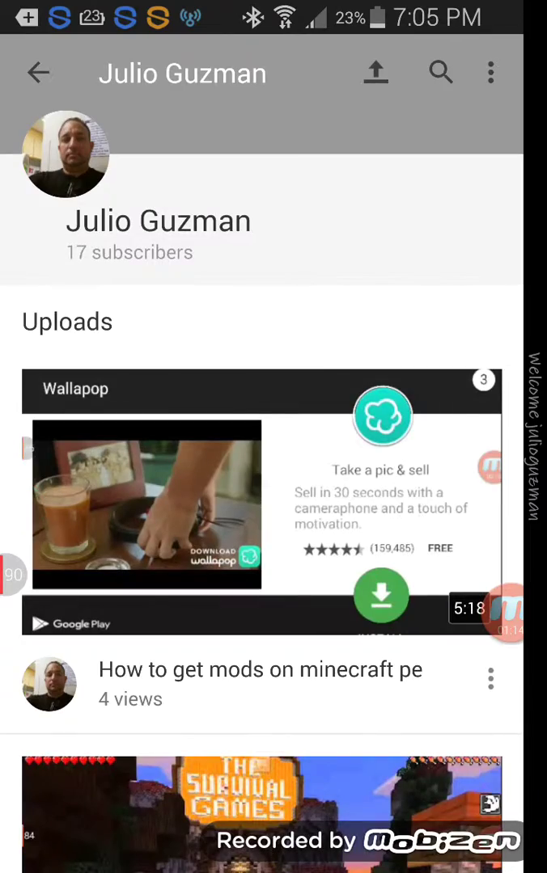
pyautogui.moveTo(273, 647)
pyautogui.mouseDown()
pyautogui.moveTo(274, 243)
pyautogui.moveTo(273, 323)
pyautogui.mouseUp()
pyautogui.moveTo(273, 243); pyautogui.dragTo(273, 688)
pyautogui.scroll(5, 274, 405)
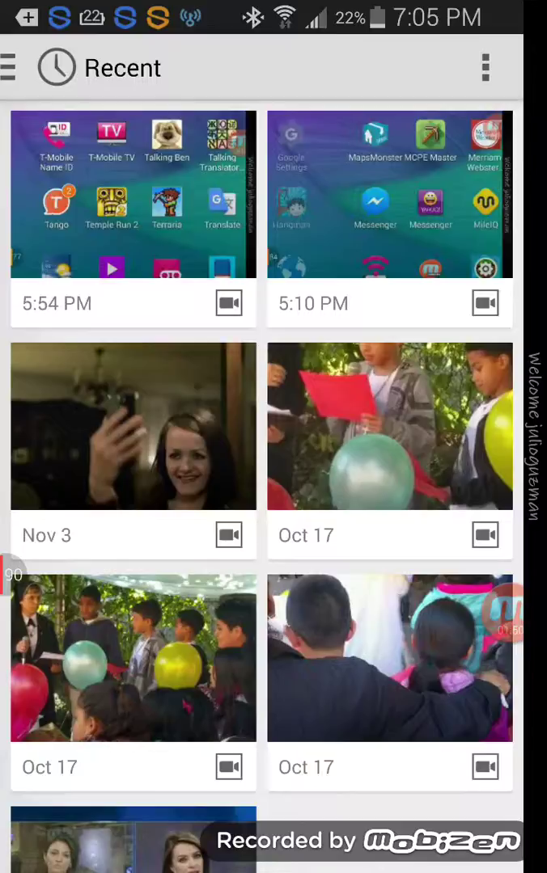
pyautogui.scroll(-3, 273, 485)
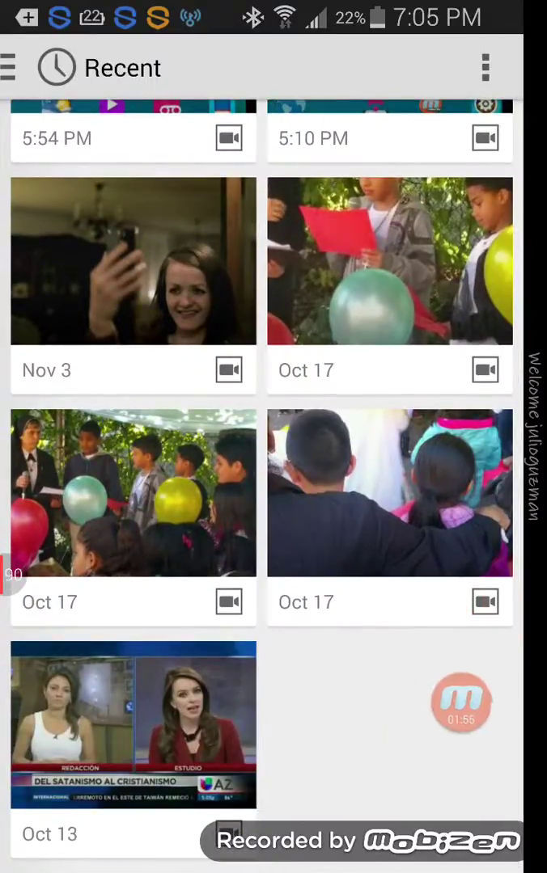
pyautogui.scroll(3, 273, 486)
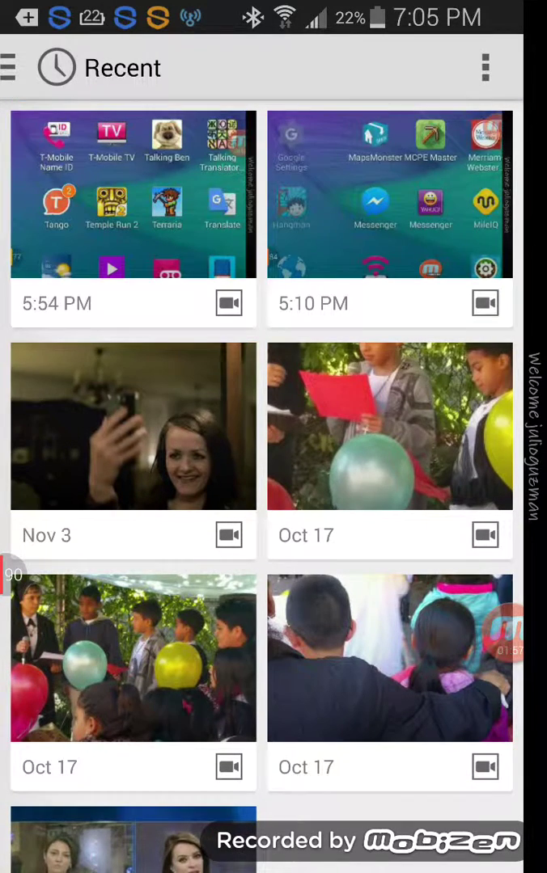
# Close the Recent video picker without a clip, returning to the Julio Guzman channel.
pyautogui.hotkey('alt', 'Tab')
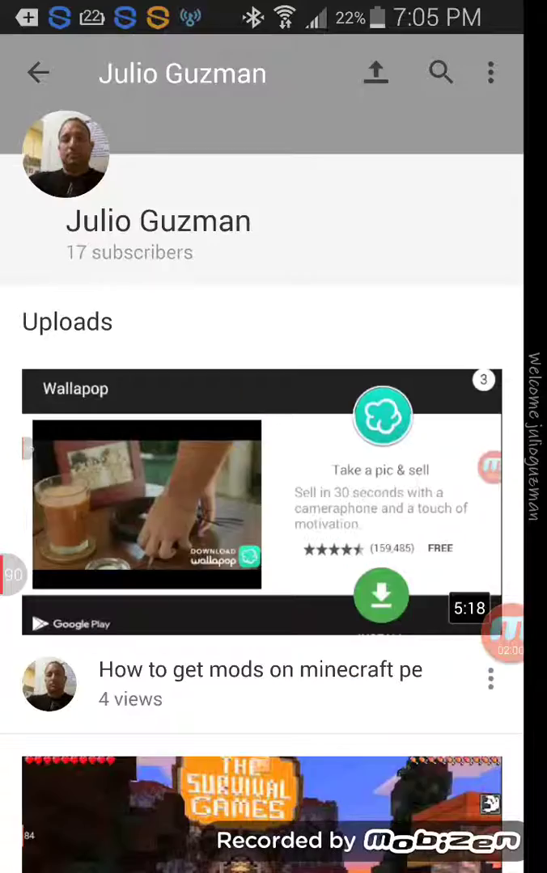
pyautogui.scroll(-5, 273, 485)
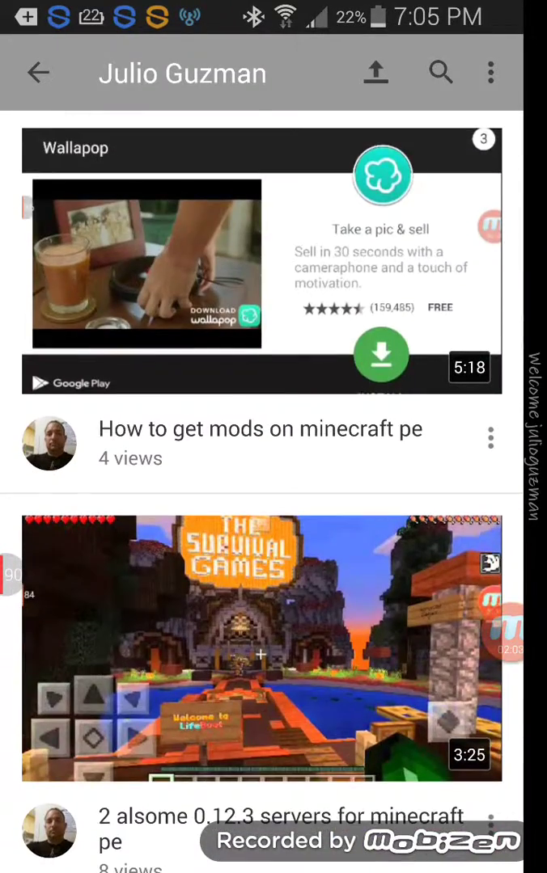
pyautogui.scroll(-3, 273, 485)
pyautogui.scroll(-2, 273, 485)
pyautogui.scroll(-5, 273, 485)
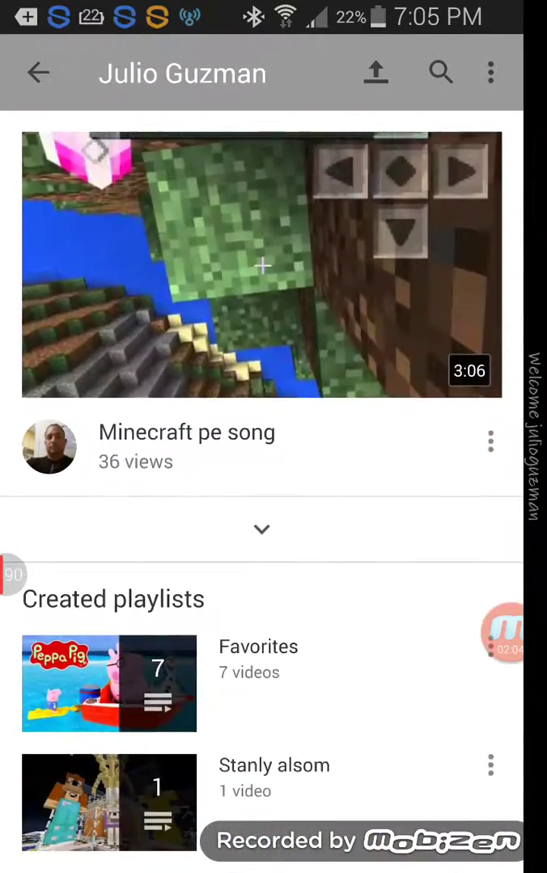
pyautogui.scroll(6, 274, 485)
pyautogui.scroll(2, 274, 486)
pyautogui.scroll(-3, 273, 485)
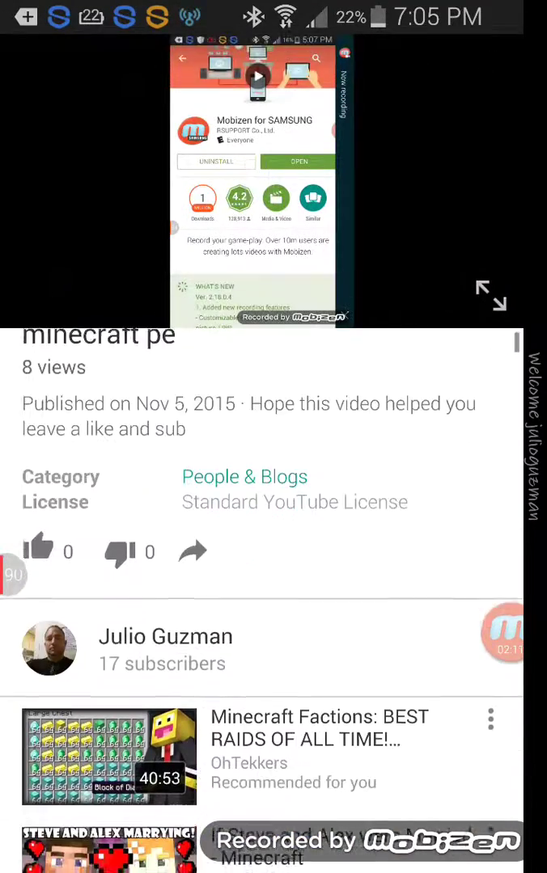
pyautogui.scroll(1, 273, 566)
pyautogui.scroll(-1, 273, 566)
pyautogui.scroll(-5, 274, 566)
pyautogui.scroll(-5, 273, 566)
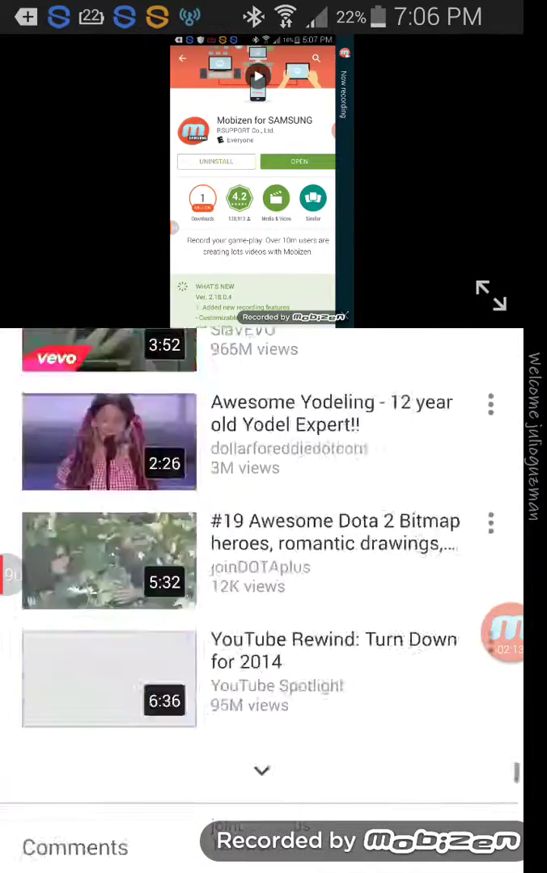
pyautogui.scroll(-2, 273, 566)
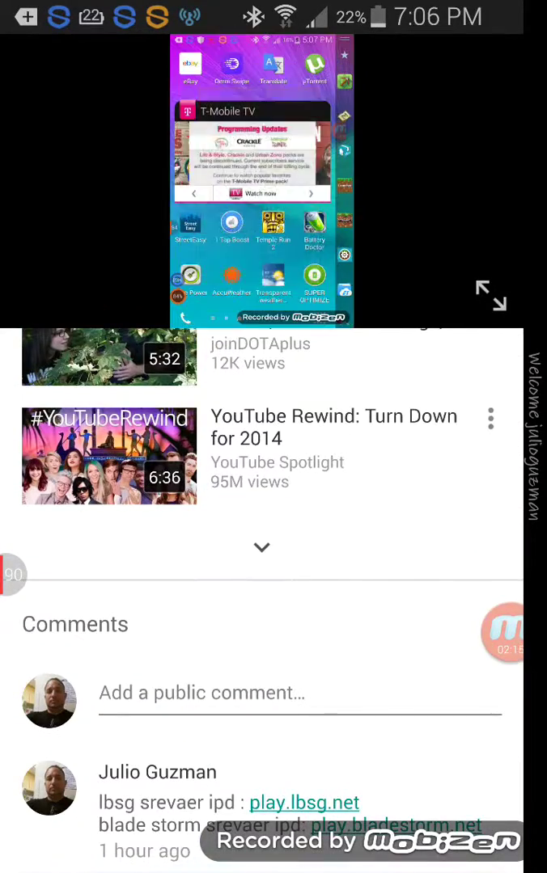
pyautogui.scroll(1, 273, 566)
pyautogui.scroll(2, 273, 566)
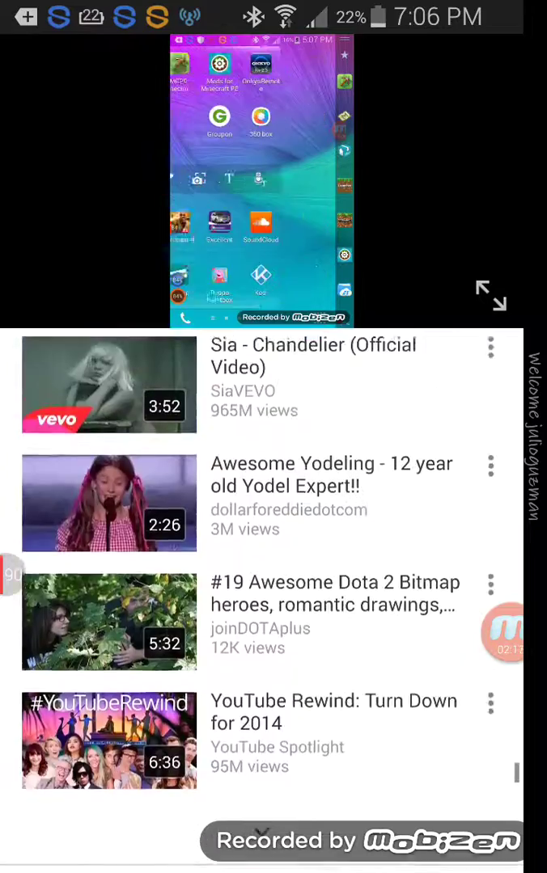
pyautogui.scroll(-2, 274, 566)
pyautogui.scroll(-1, 273, 566)
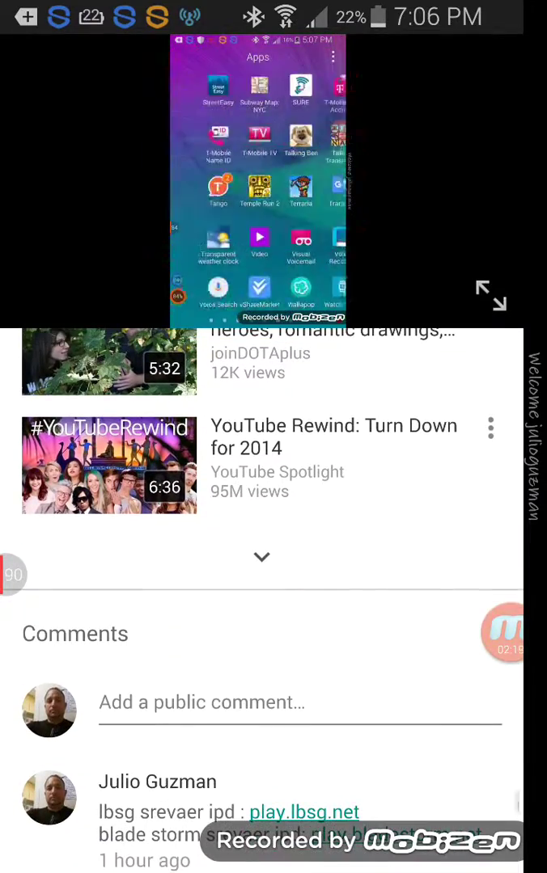
pyautogui.scroll(5, 273, 566)
pyautogui.scroll(5, 273, 566)
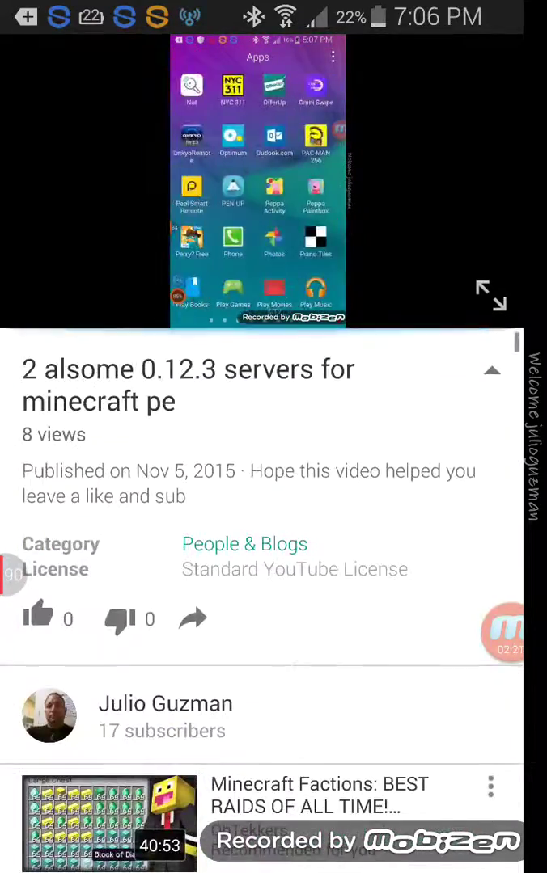
# Minimize the playing video and dismiss the mini player to reach Julio Guzman's uploads.
pyautogui.press('Escape')
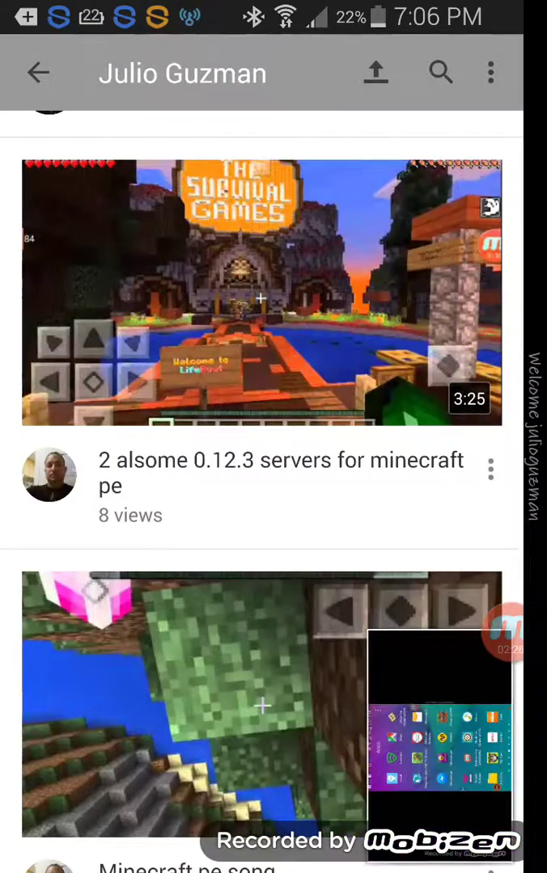
pyautogui.click(501, 631)
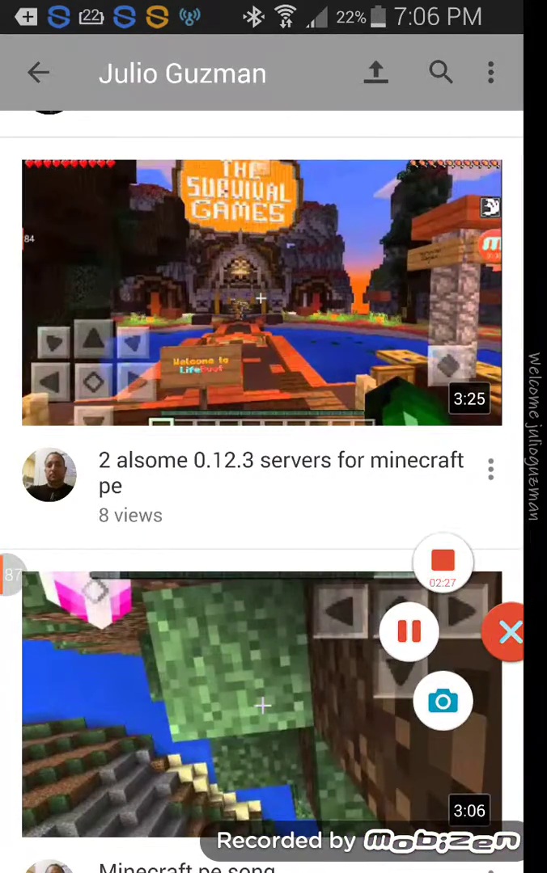